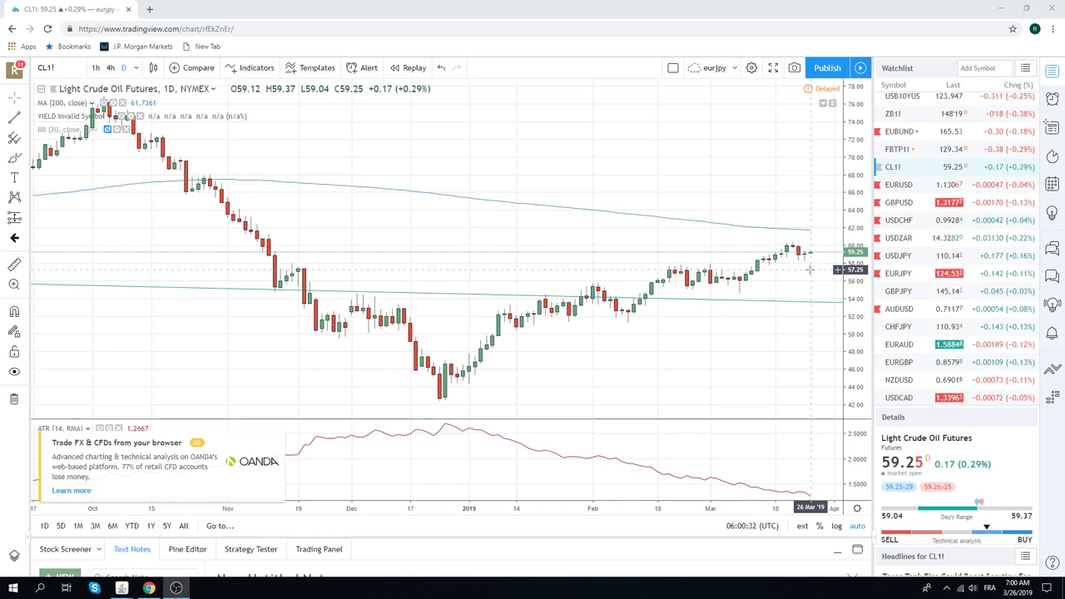
Zoom the Light Crude Oil daily chart in to show mid-January through March
{"action": "scroll", "coordinate": [809, 269], "scroll_direction": "up", "scroll_amount": 4}
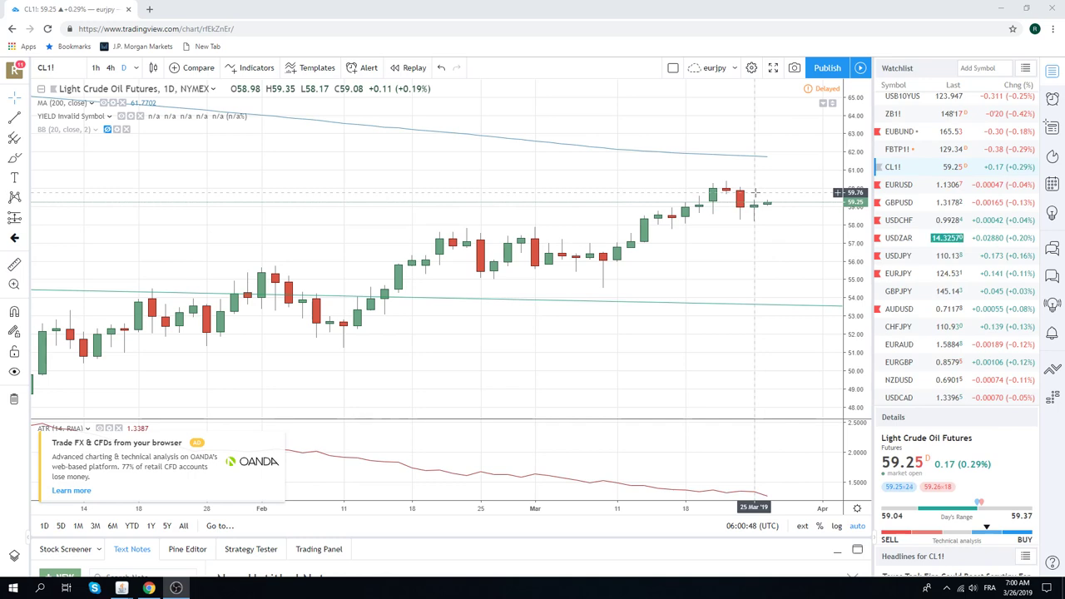
{"action": "scroll", "coordinate": [906, 223], "scroll_direction": "up", "scroll_amount": 2}
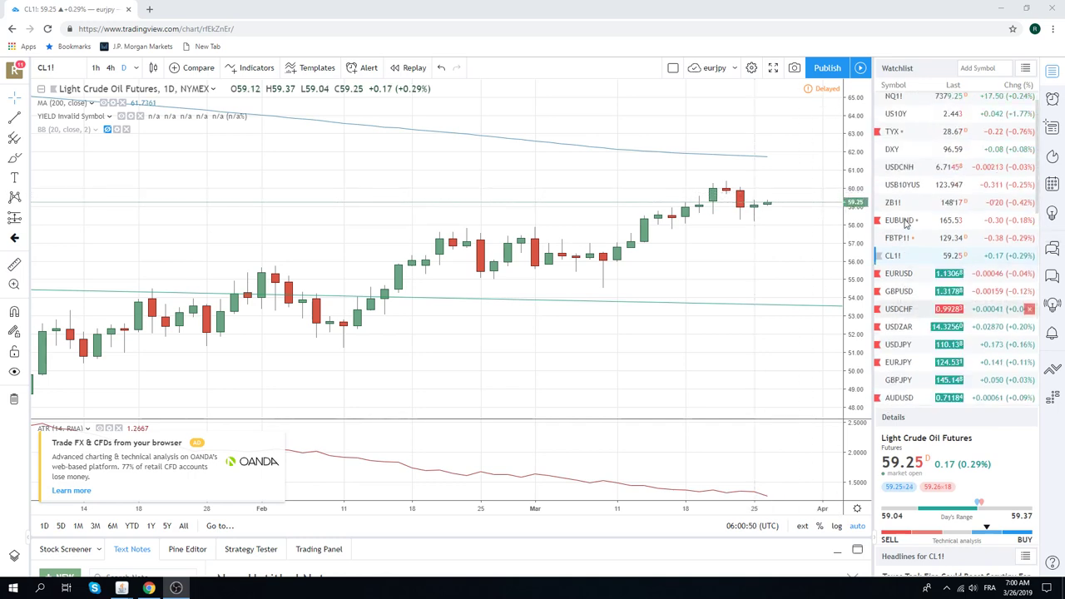
{"action": "scroll", "coordinate": [903, 187], "scroll_direction": "up", "scroll_amount": 1}
Review the ES1! S&P 500 E-mini chart, then load the EURUSD daily chart
{"action": "left_click", "coordinate": [895, 102]}
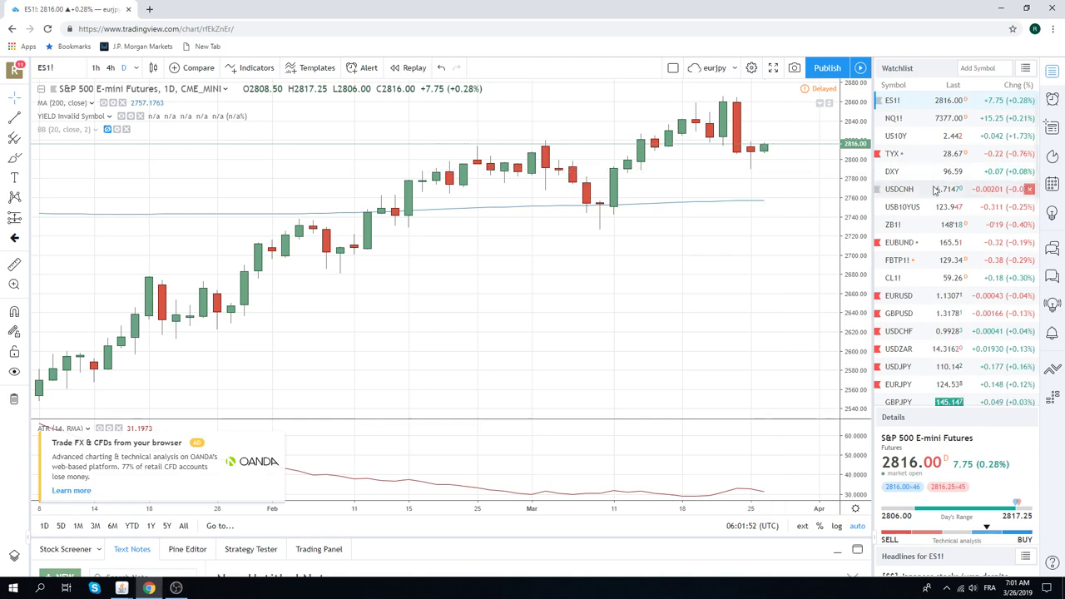
{"action": "scroll", "coordinate": [934, 190], "scroll_direction": "down", "scroll_amount": 1}
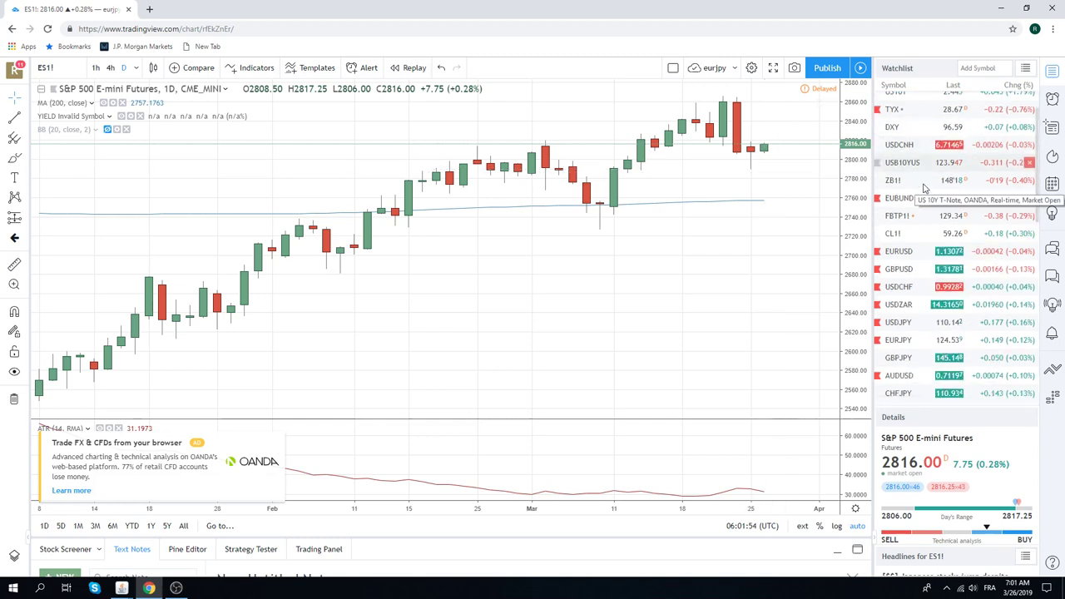
{"action": "left_click", "coordinate": [899, 257]}
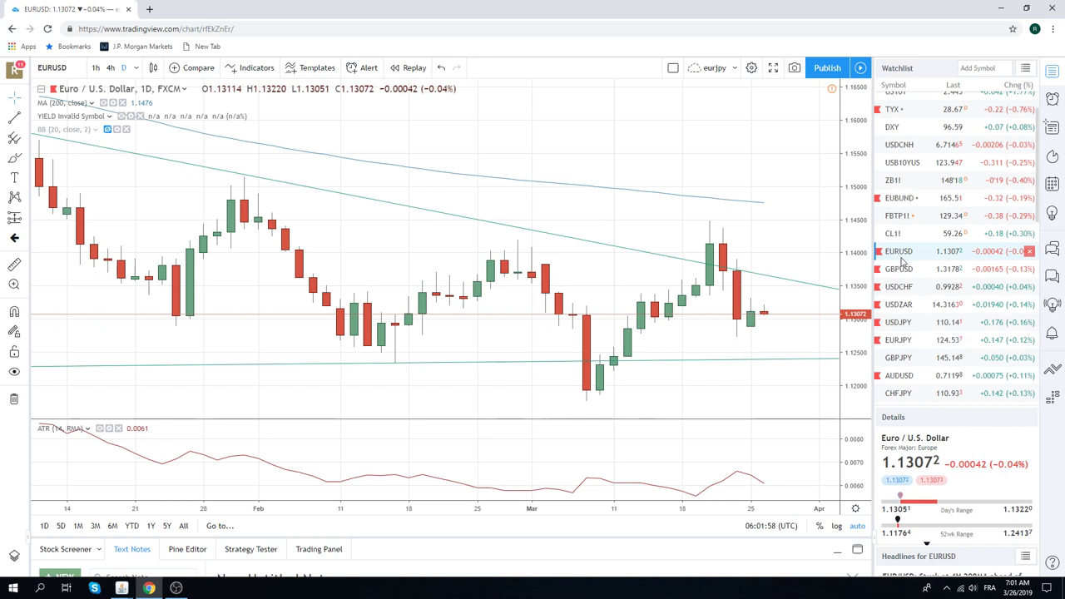
{"action": "scroll", "coordinate": [903, 262], "scroll_direction": "down", "scroll_amount": 2}
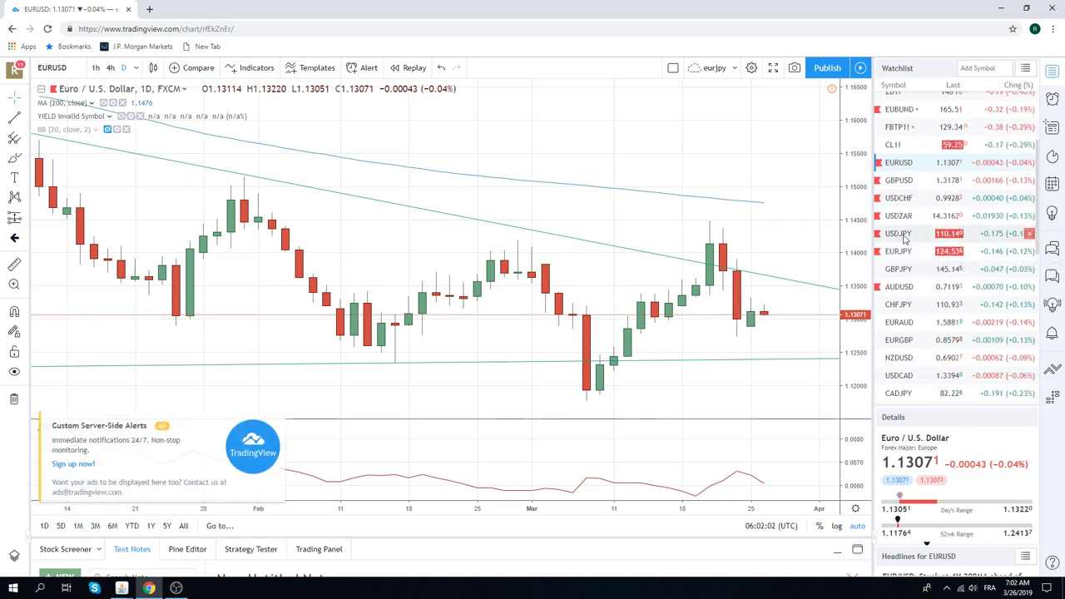
Load the USDJPY daily chart from the Watchlist
{"action": "left_click", "coordinate": [899, 234]}
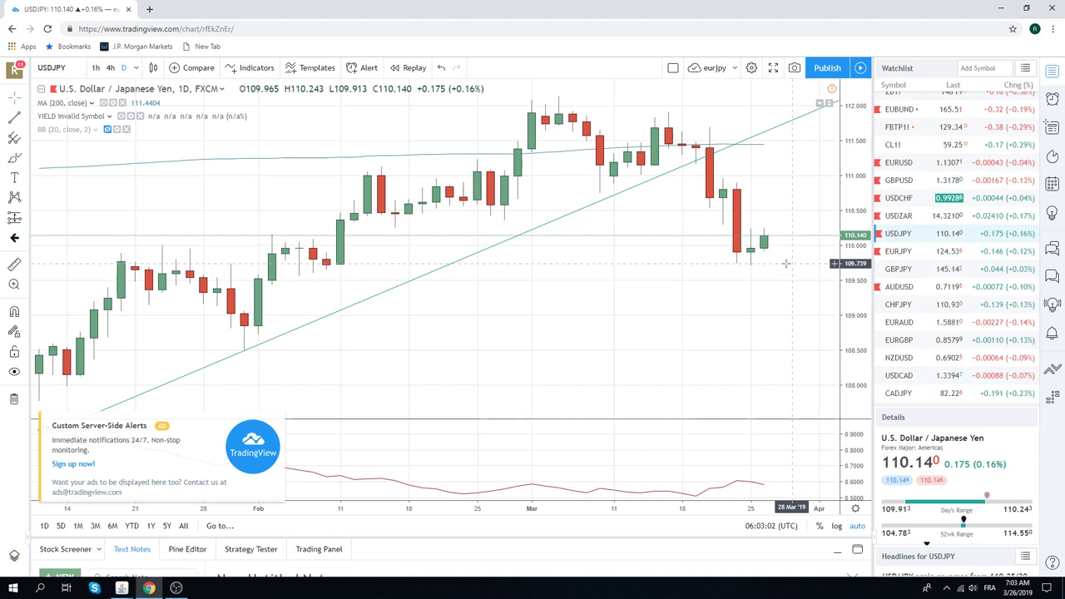
{"action": "scroll", "coordinate": [918, 358], "scroll_direction": "down", "scroll_amount": 1}
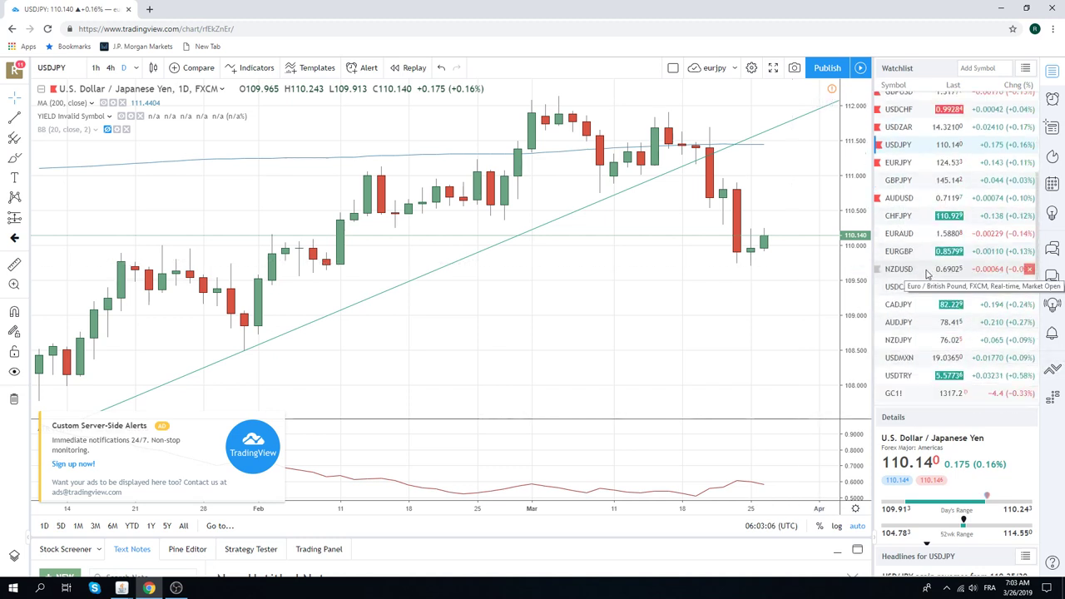
{"action": "scroll", "coordinate": [926, 277], "scroll_direction": "down", "scroll_amount": 2}
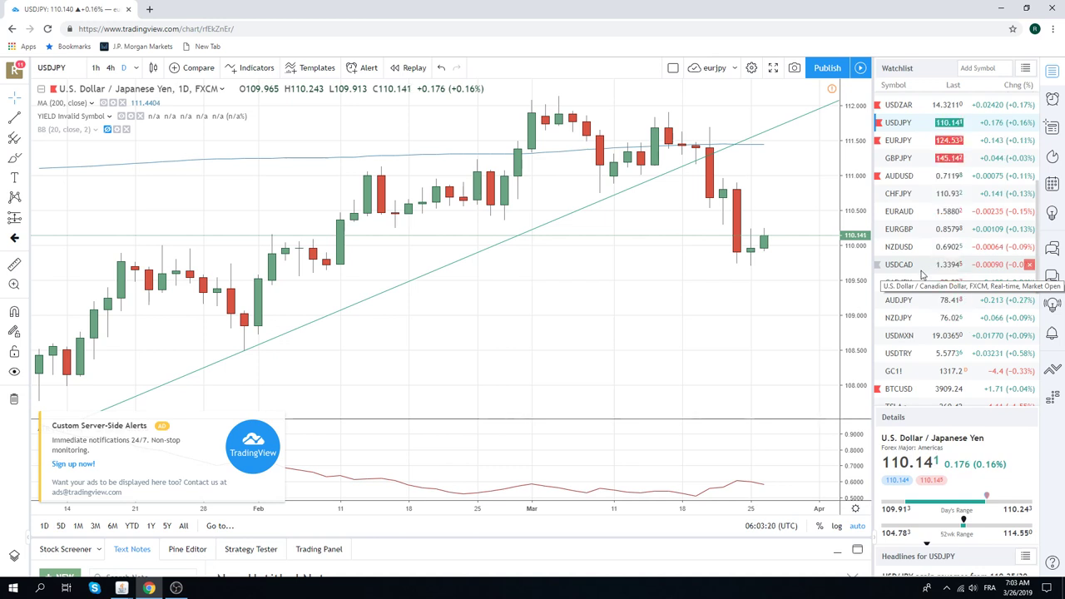
{"action": "scroll", "coordinate": [922, 274], "scroll_direction": "up", "scroll_amount": 1}
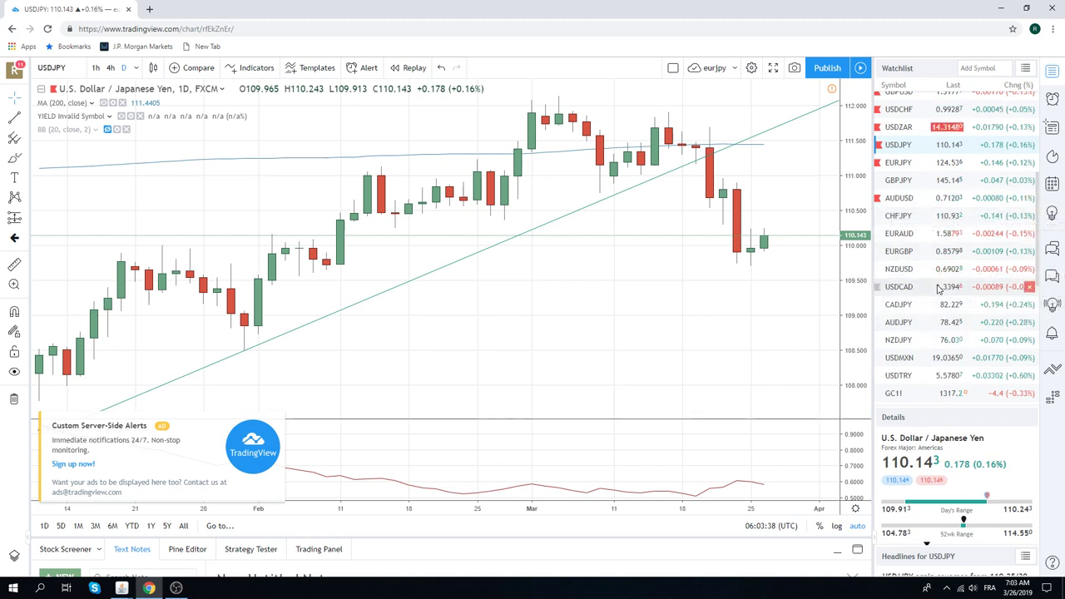
{"action": "scroll", "coordinate": [938, 288], "scroll_direction": "up", "scroll_amount": 2}
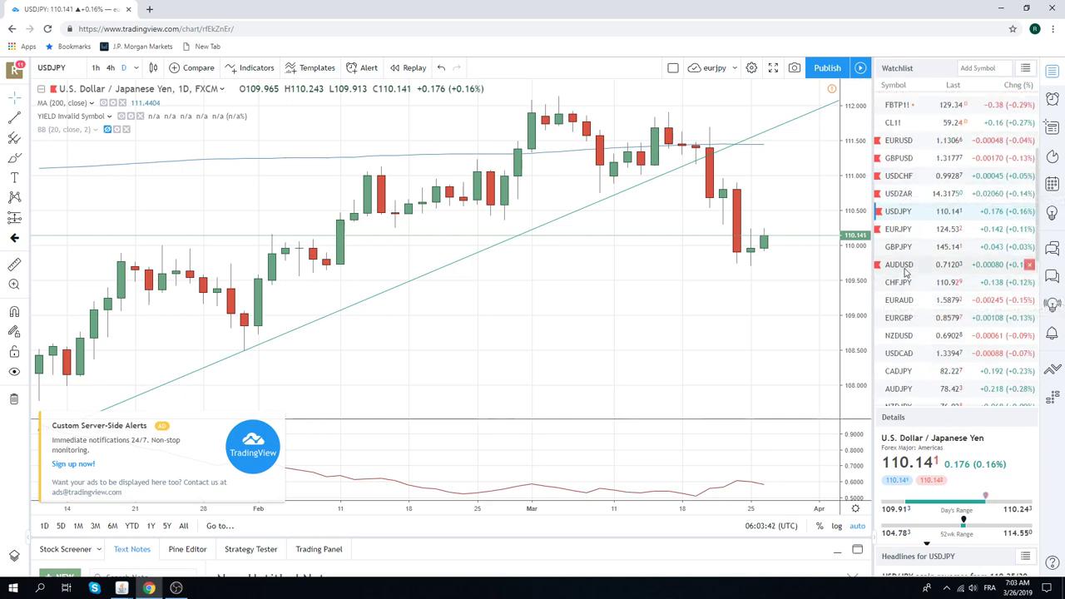
Load the AUDUSD daily chart and hide its green rising trendline
{"action": "left_click", "coordinate": [915, 264]}
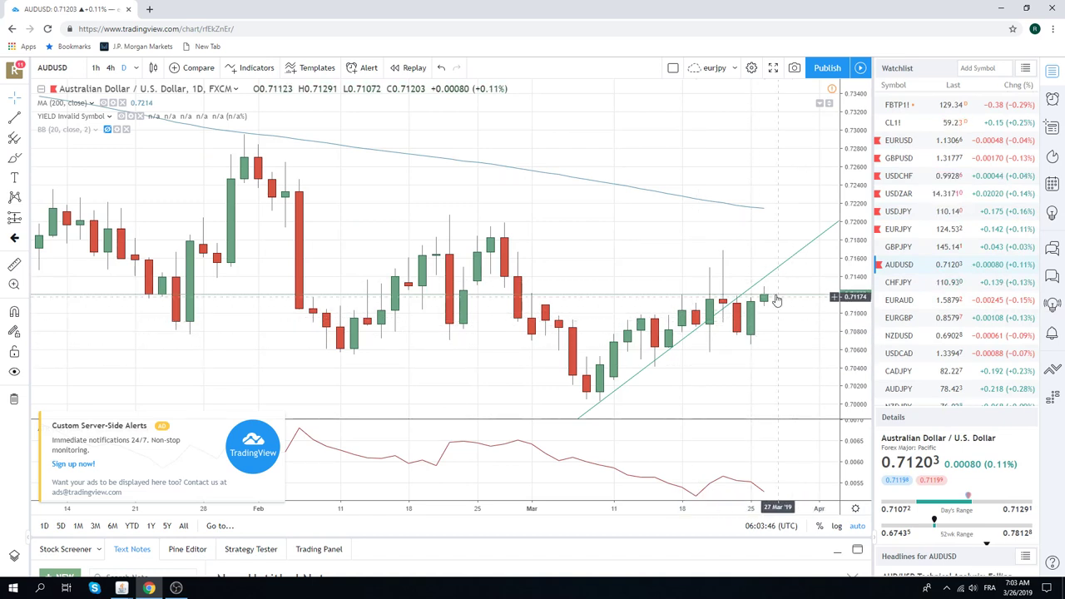
{"action": "right_click", "coordinate": [764, 285]}
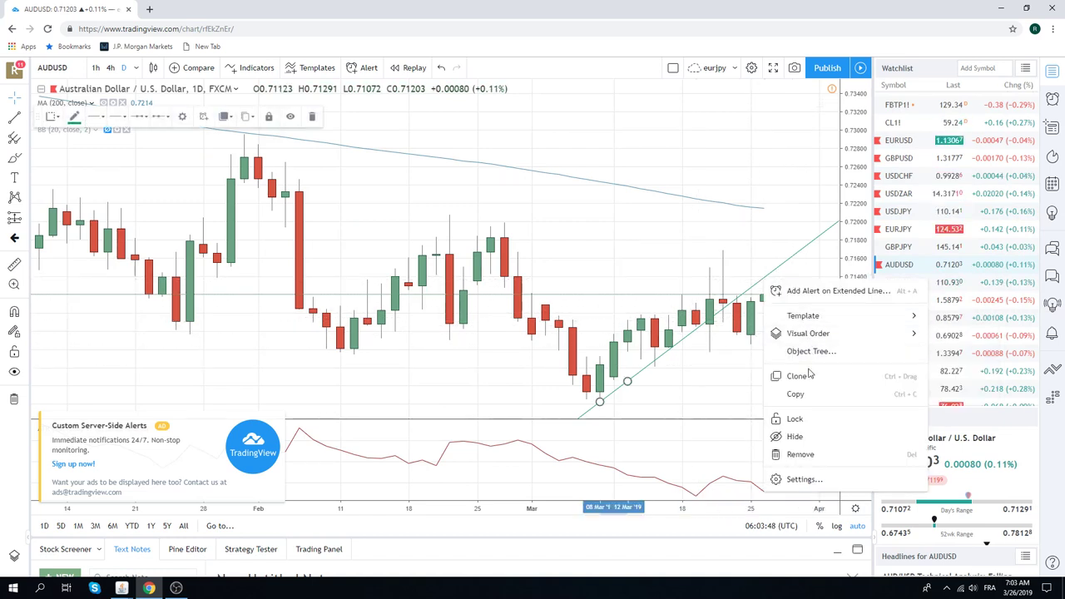
{"action": "left_click", "coordinate": [810, 439]}
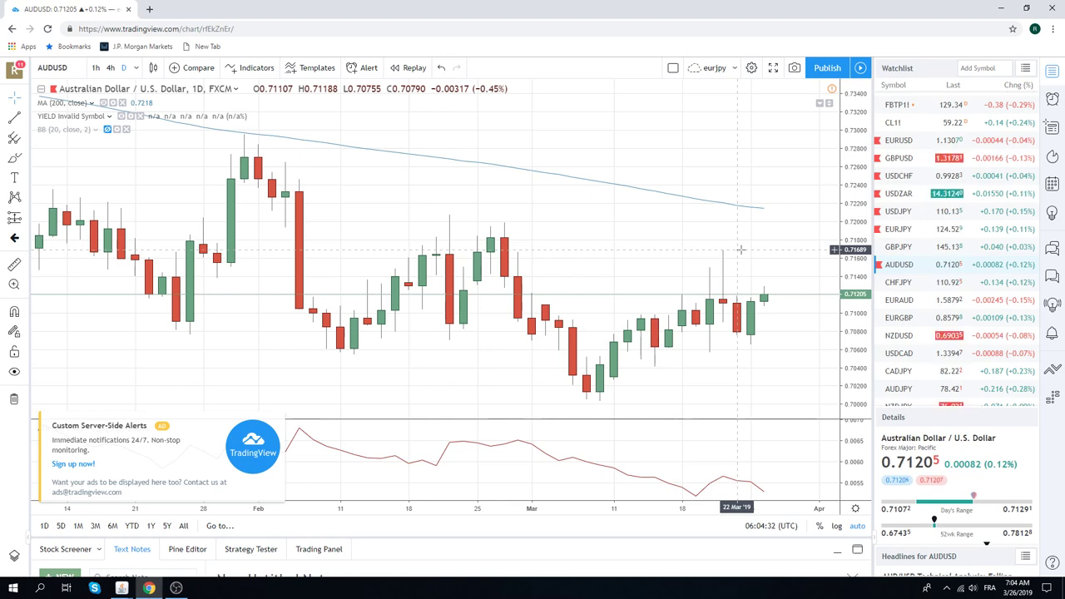
{"action": "scroll", "coordinate": [740, 248], "scroll_direction": "down", "scroll_amount": 4}
{"action": "scroll", "coordinate": [741, 249], "scroll_direction": "down", "scroll_amount": 2}
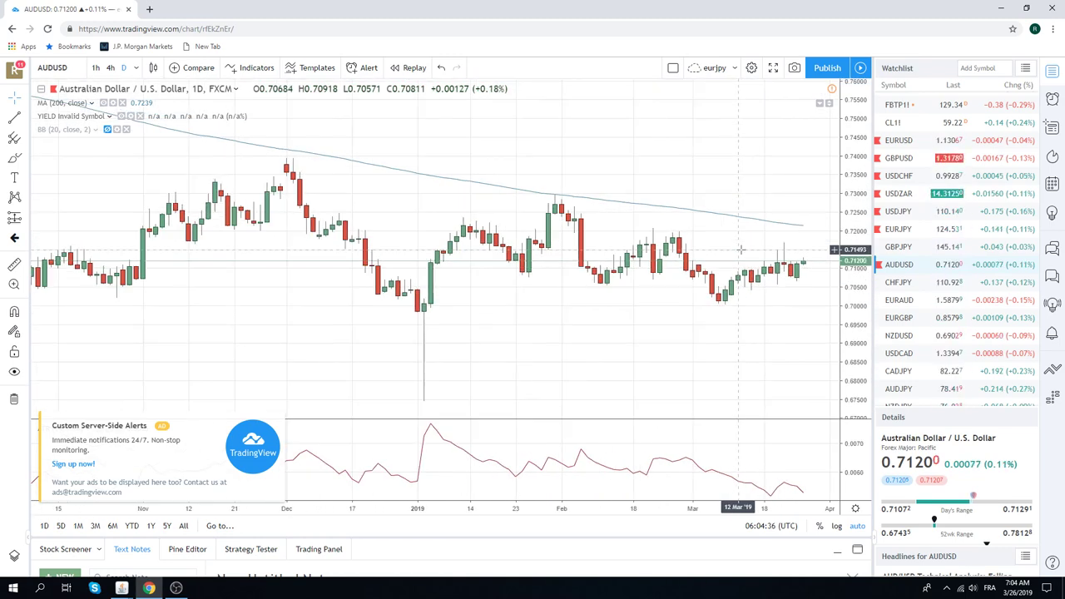
{"action": "scroll", "coordinate": [915, 258], "scroll_direction": "down", "scroll_amount": 2}
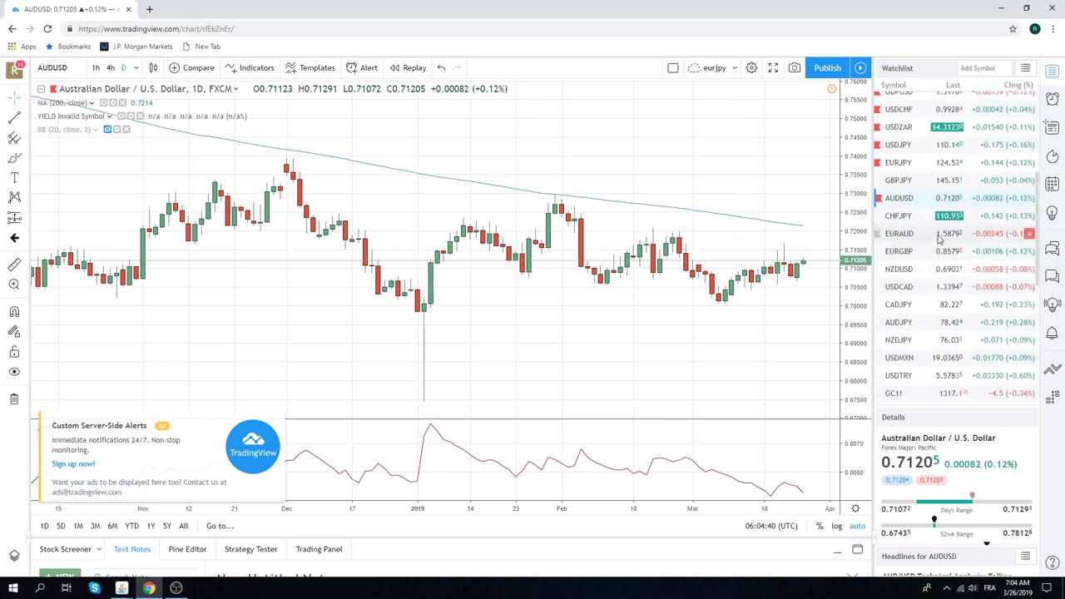
{"action": "scroll", "coordinate": [934, 225], "scroll_direction": "down", "scroll_amount": 2}
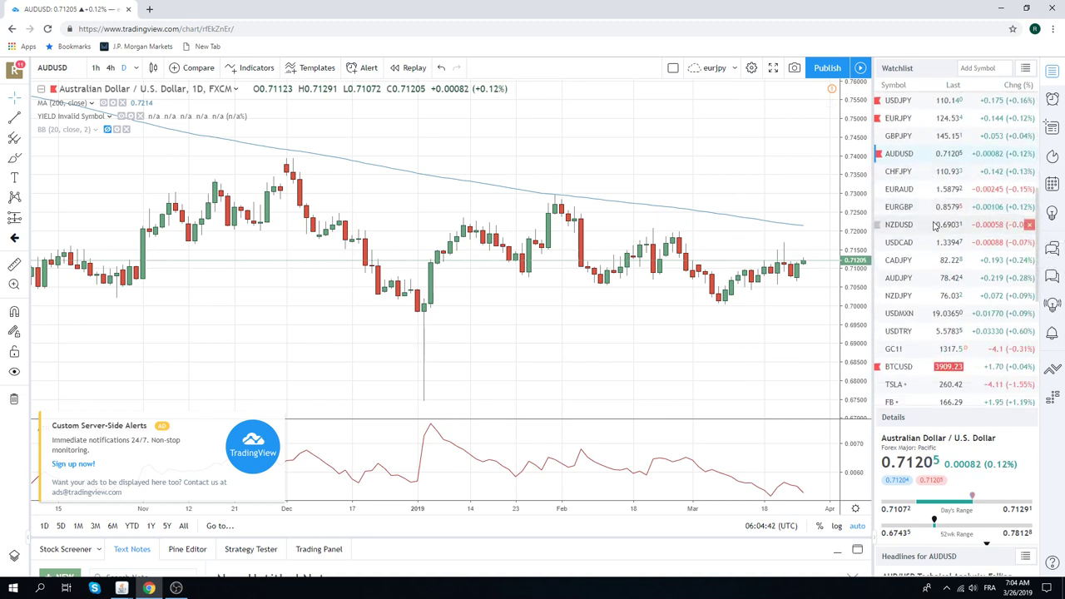
{"action": "scroll", "coordinate": [933, 237], "scroll_direction": "up", "scroll_amount": 2}
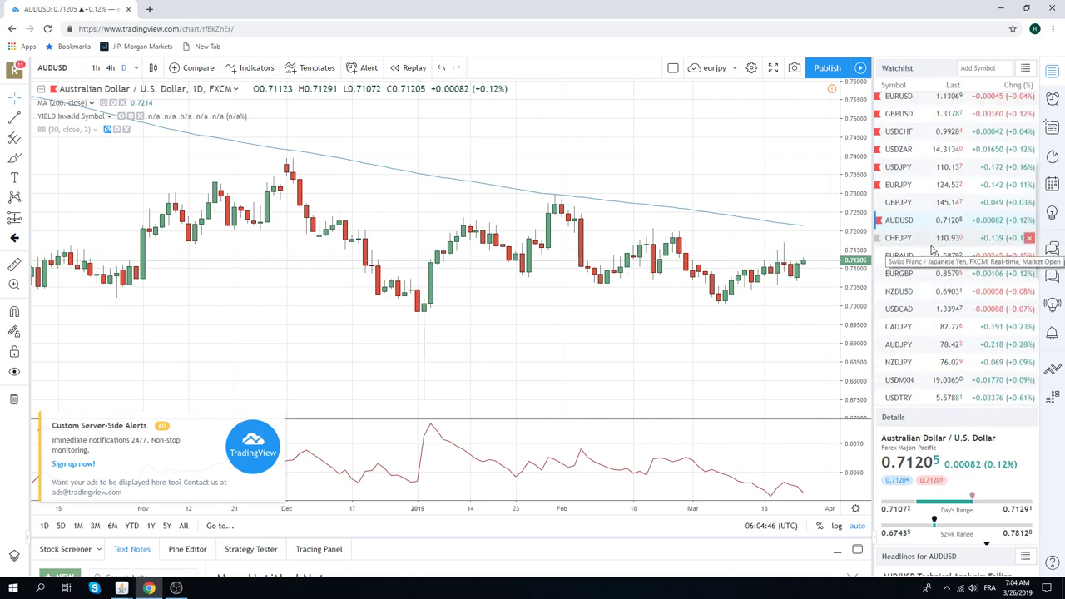
{"action": "scroll", "coordinate": [938, 241], "scroll_direction": "down", "scroll_amount": 1}
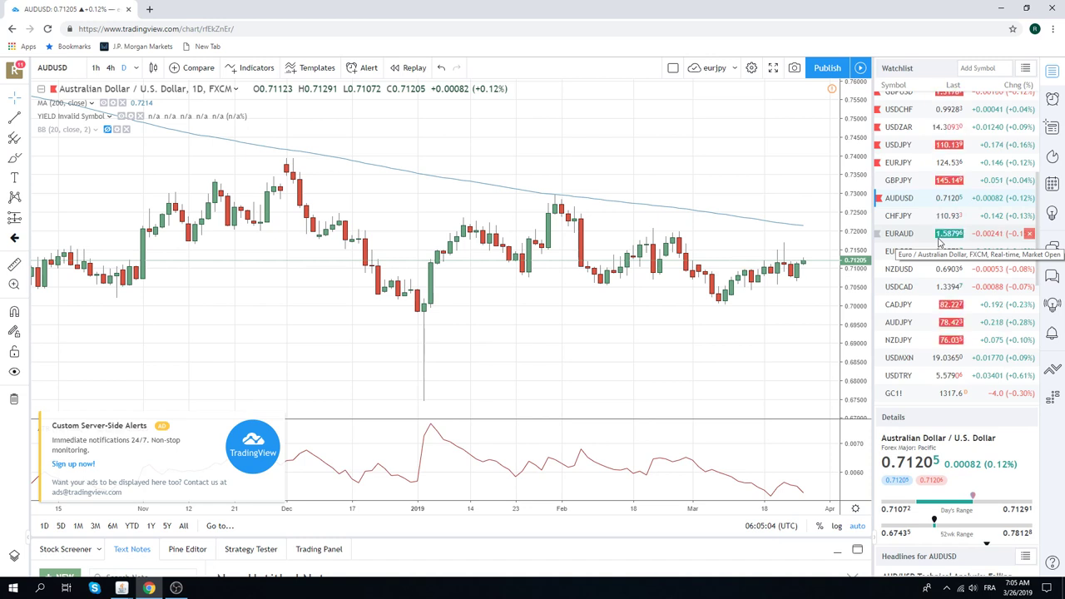
{"action": "scroll", "coordinate": [939, 241], "scroll_direction": "up", "scroll_amount": 2}
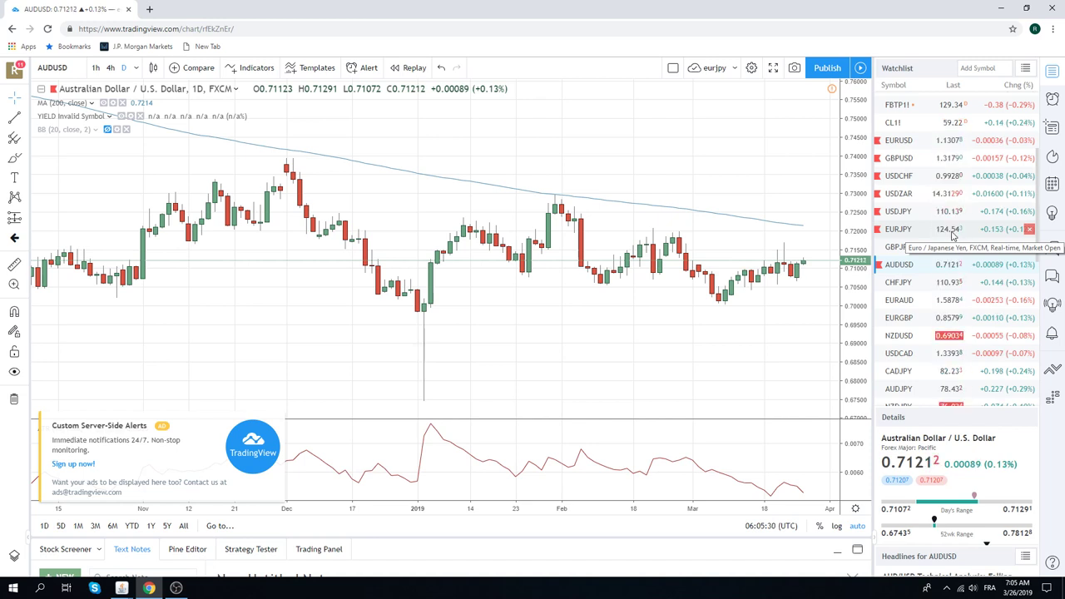
{"action": "scroll", "coordinate": [941, 226], "scroll_direction": "down", "scroll_amount": 3}
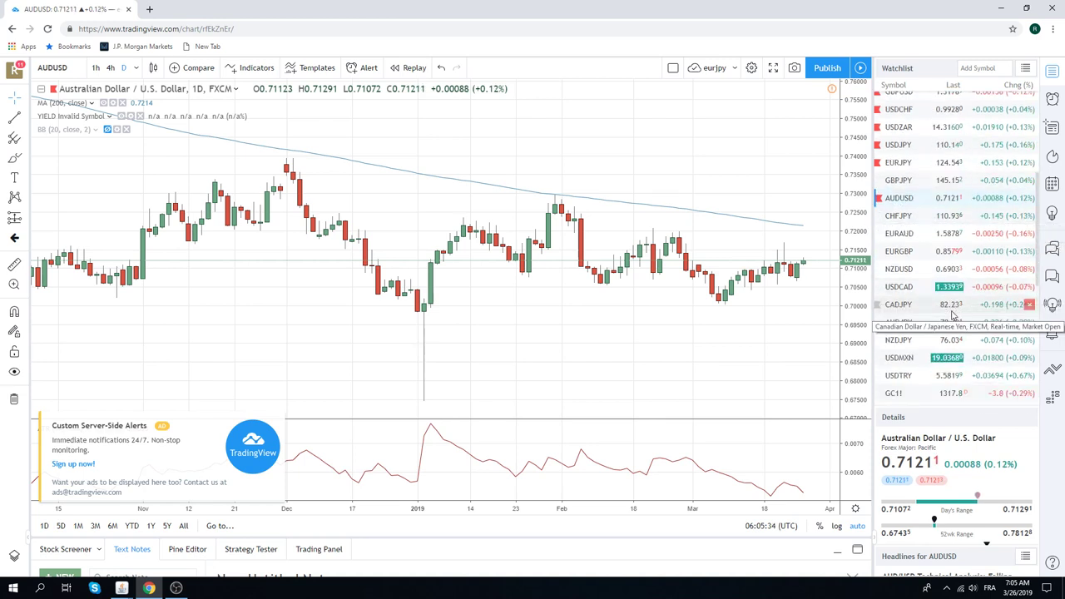
{"action": "scroll", "coordinate": [932, 266], "scroll_direction": "up", "scroll_amount": 1}
Load the GBPJPY daily chart and zoom in on the last three months of candles
{"action": "left_click", "coordinate": [902, 203]}
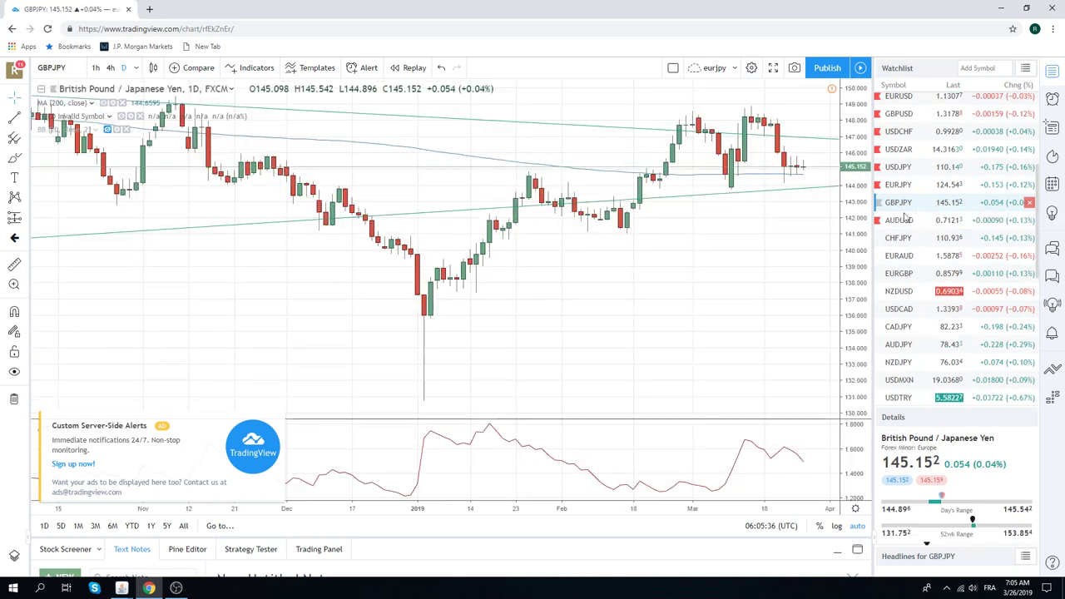
{"action": "scroll", "coordinate": [637, 312], "scroll_direction": "up", "scroll_amount": 4}
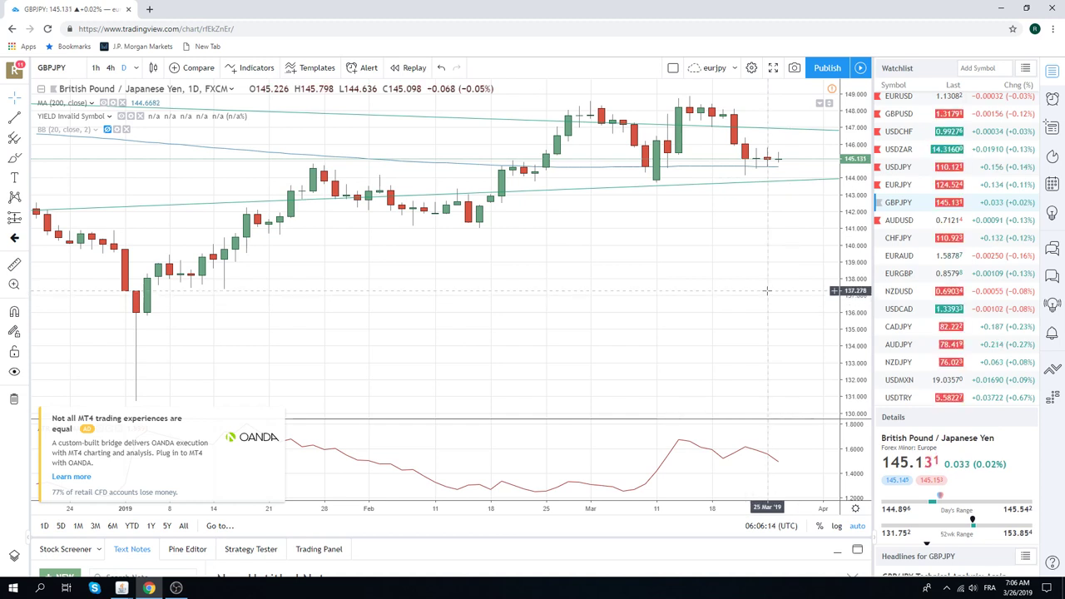
{"action": "scroll", "coordinate": [937, 276], "scroll_direction": "up", "scroll_amount": 3}
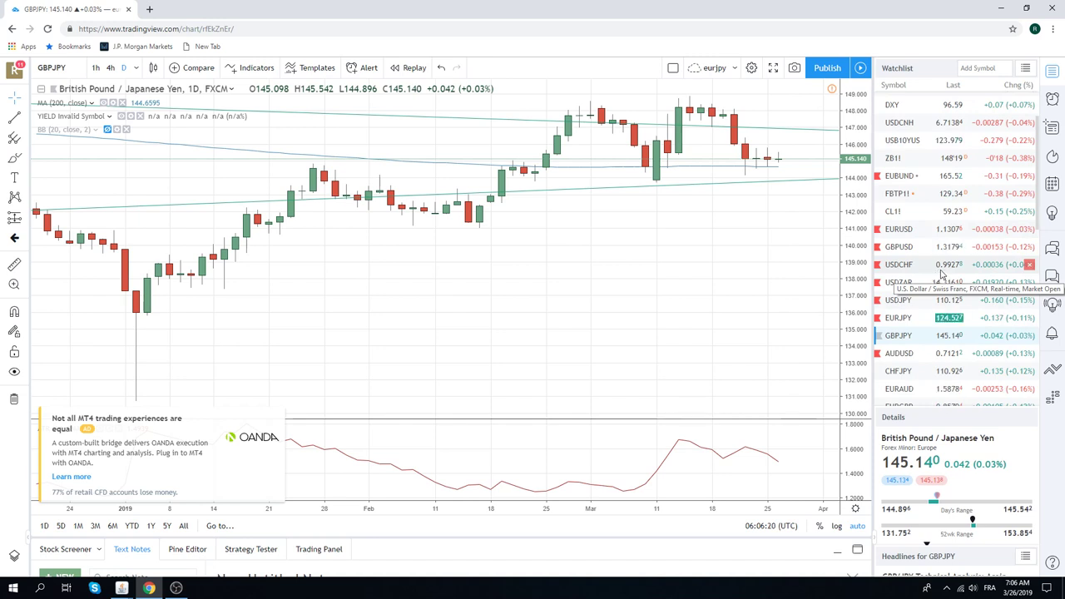
{"action": "scroll", "coordinate": [942, 275], "scroll_direction": "down", "scroll_amount": 5}
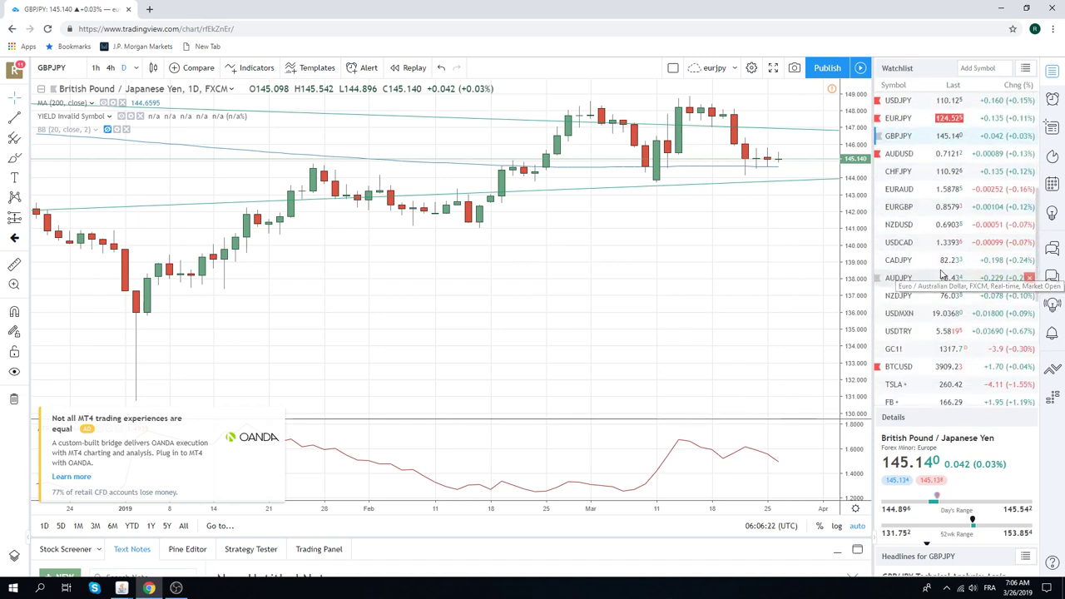
Load the GC1! Gold Futures daily chart and zoom in on recent candles
{"action": "left_click", "coordinate": [901, 352]}
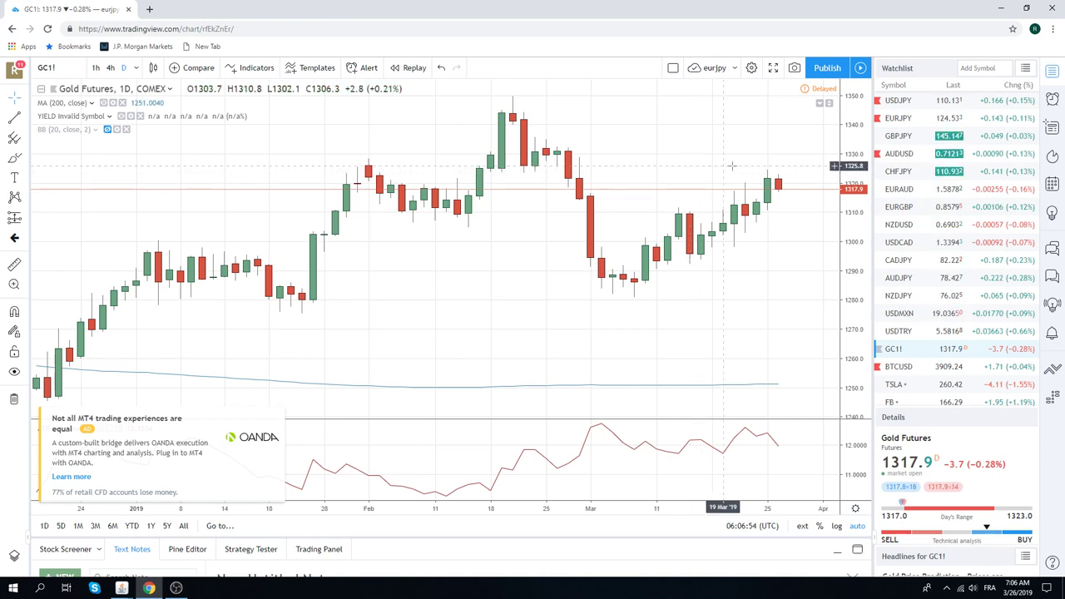
{"action": "scroll", "coordinate": [949, 196], "scroll_direction": "up", "scroll_amount": 3}
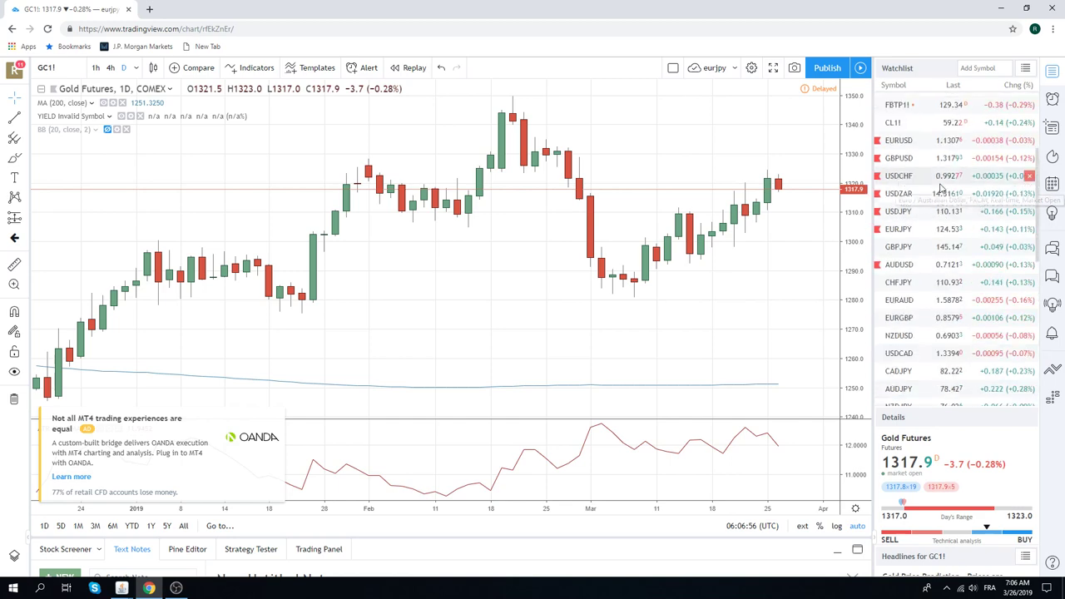
{"action": "scroll", "coordinate": [941, 189], "scroll_direction": "up", "scroll_amount": 3}
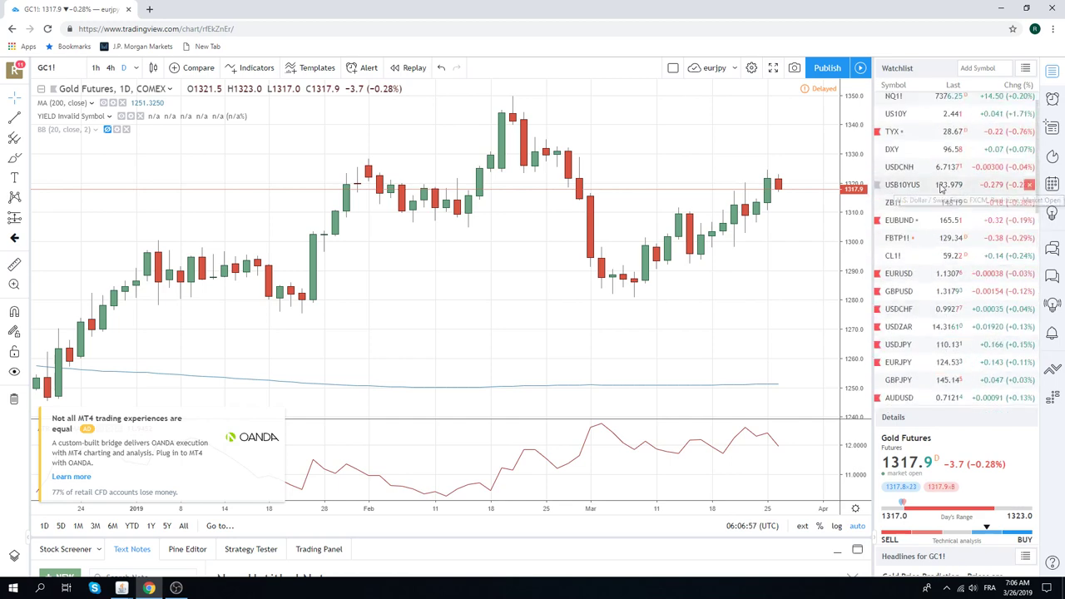
Load the EUBUND Euro Bund daily chart and scroll through its candles
{"action": "left_click", "coordinate": [902, 222]}
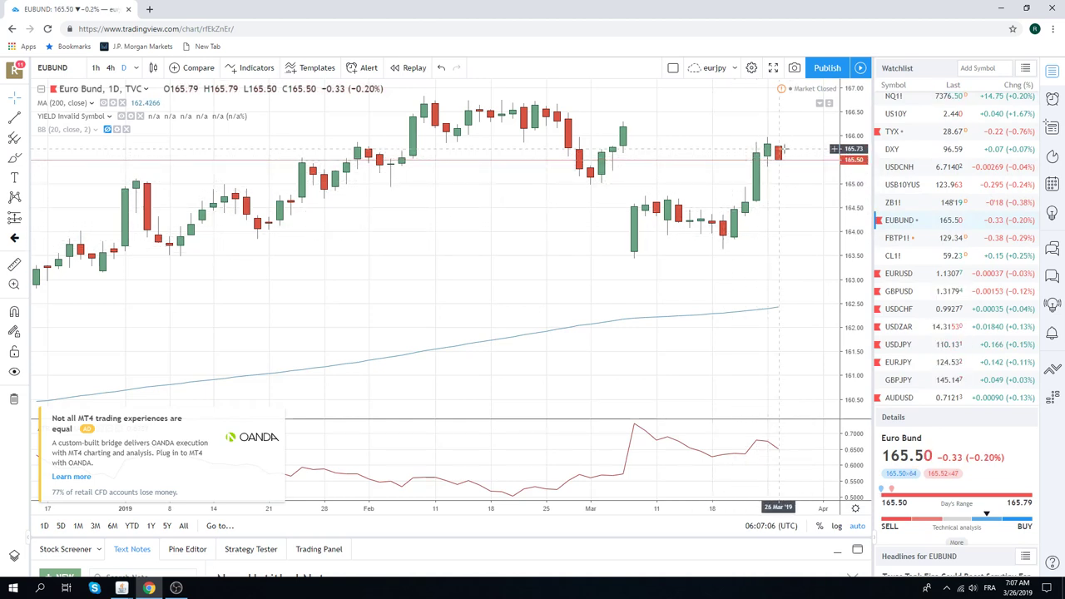
{"action": "scroll", "coordinate": [918, 217], "scroll_direction": "down", "scroll_amount": 5}
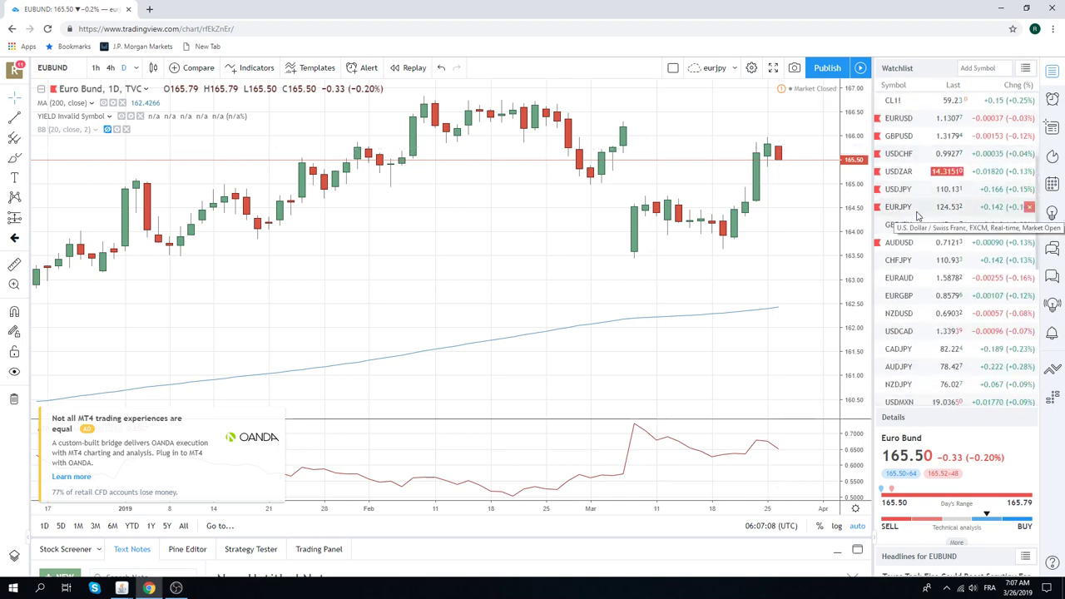
{"action": "scroll", "coordinate": [918, 216], "scroll_direction": "down", "scroll_amount": 5}
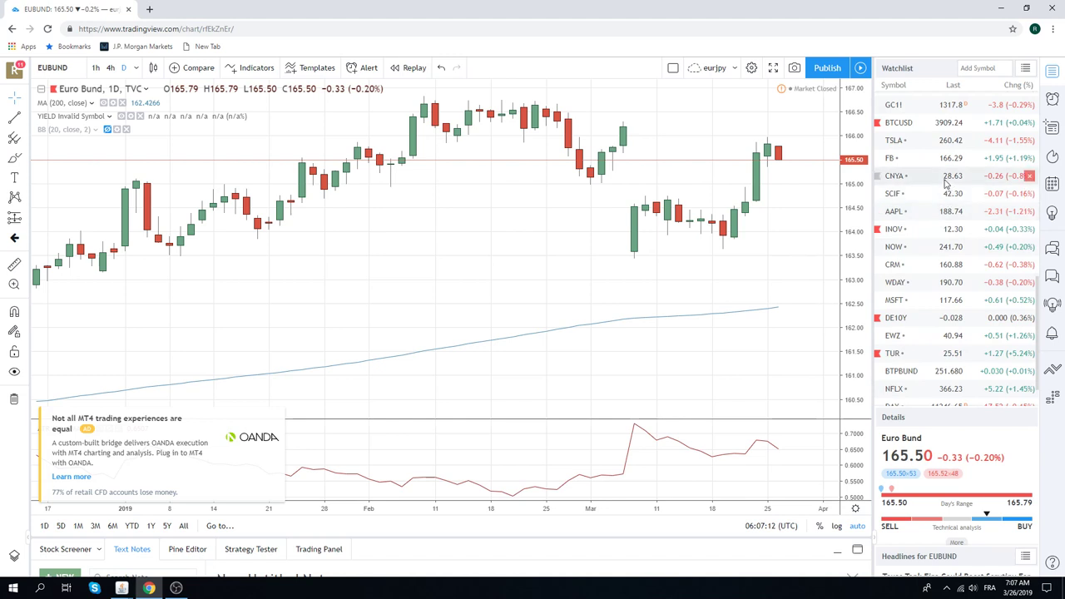
{"action": "scroll", "coordinate": [945, 183], "scroll_direction": "down", "scroll_amount": 2}
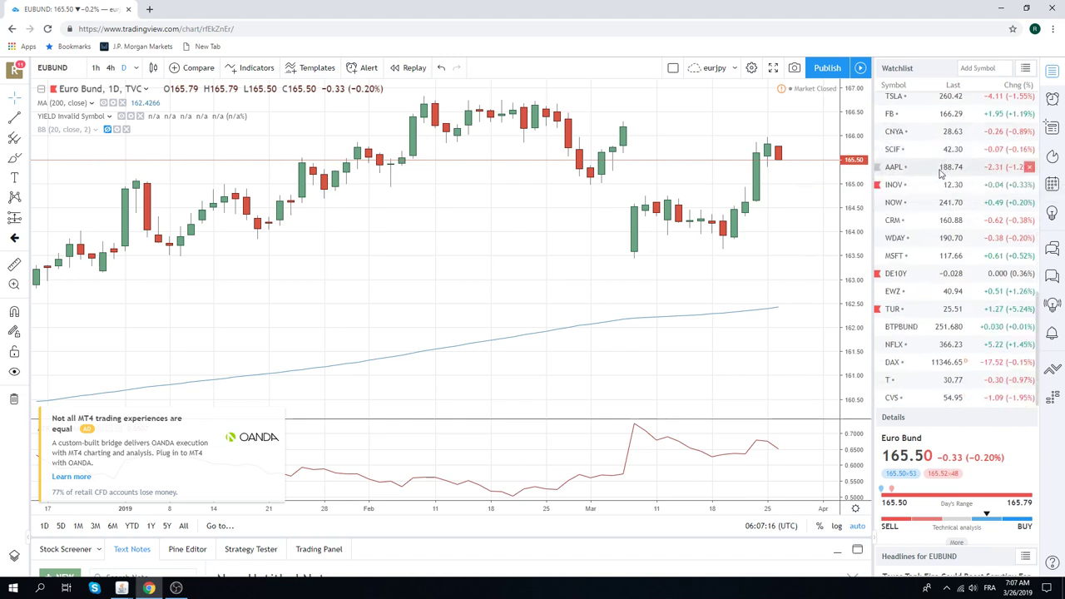
{"action": "scroll", "coordinate": [932, 226], "scroll_direction": "up", "scroll_amount": 4}
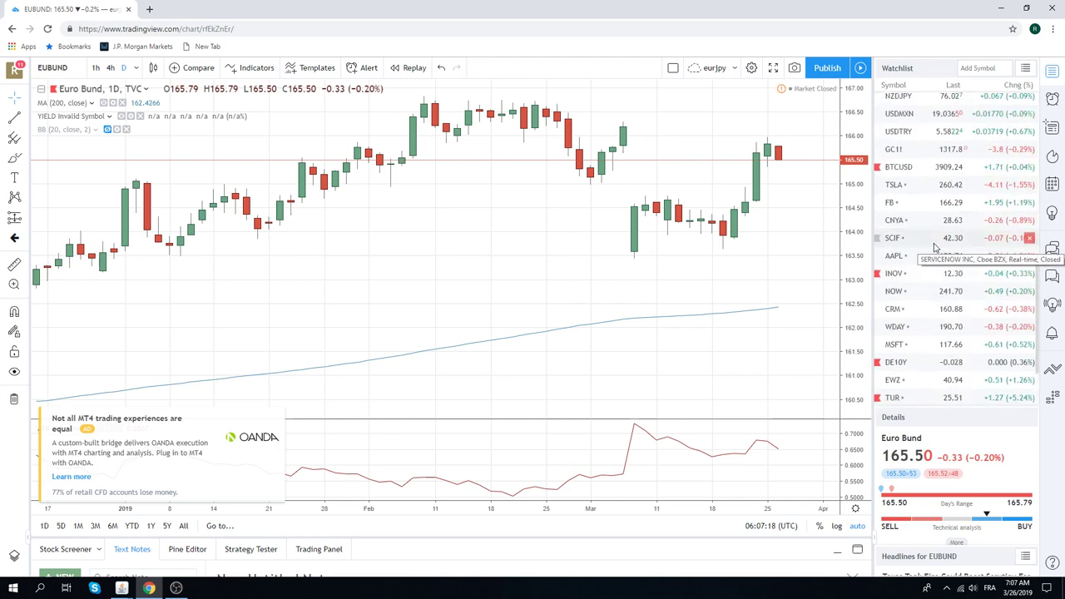
{"action": "scroll", "coordinate": [948, 225], "scroll_direction": "down", "scroll_amount": 1}
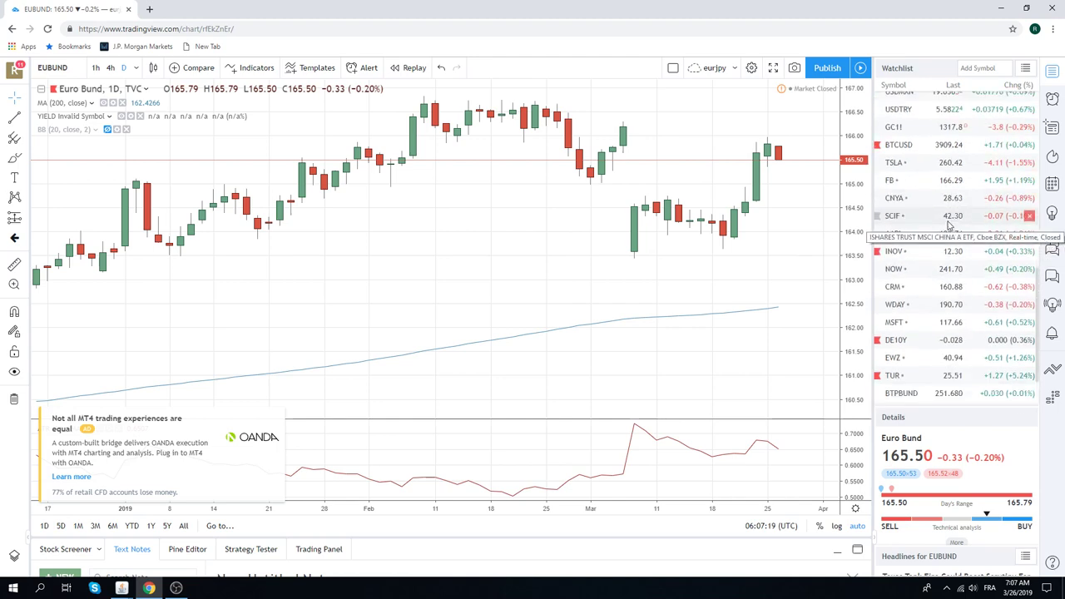
Load the DE10Y daily chart, zooming out and back in to show candles from October
{"action": "left_click", "coordinate": [906, 343]}
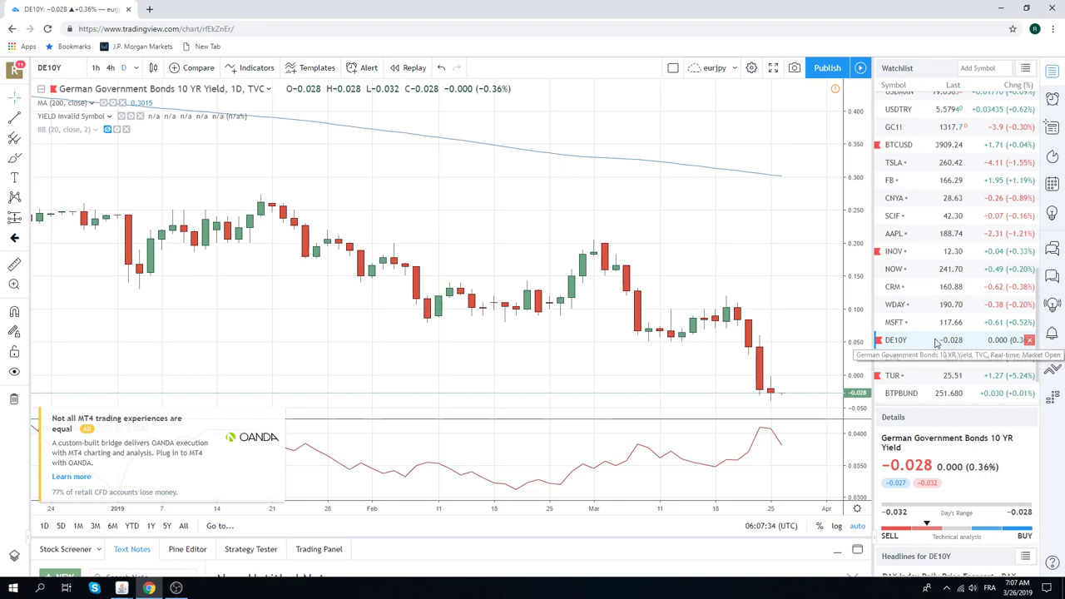
{"action": "scroll", "coordinate": [774, 320], "scroll_direction": "down", "scroll_amount": 5}
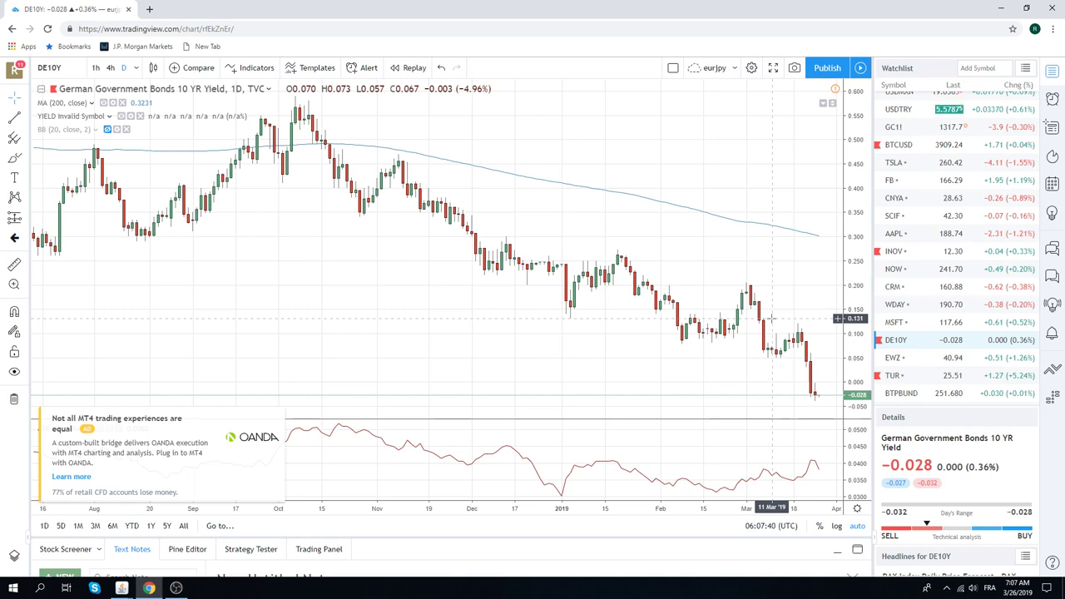
{"action": "scroll", "coordinate": [771, 319], "scroll_direction": "up", "scroll_amount": 3}
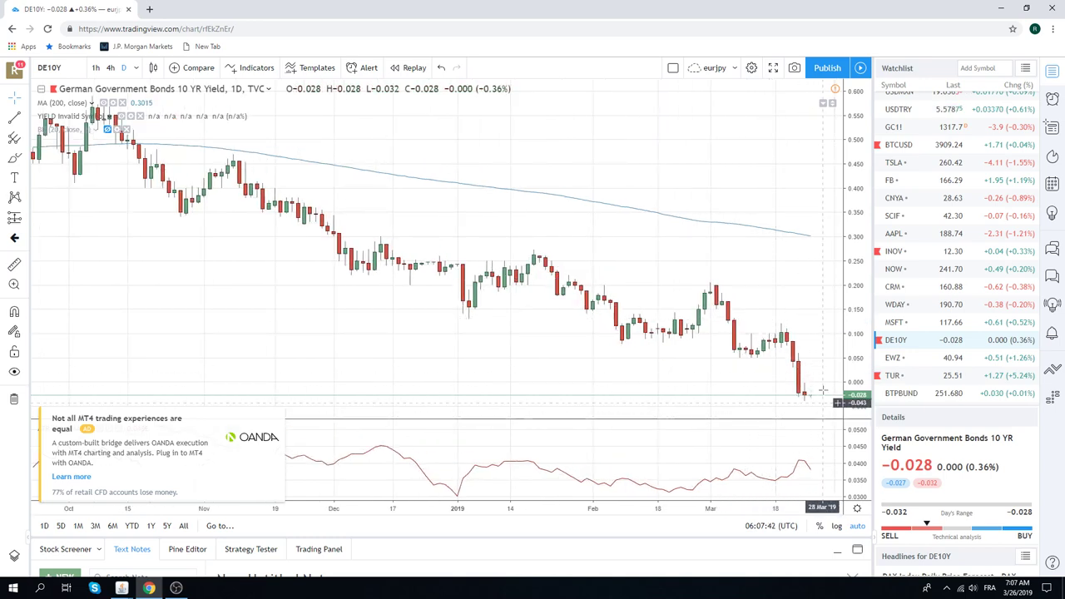